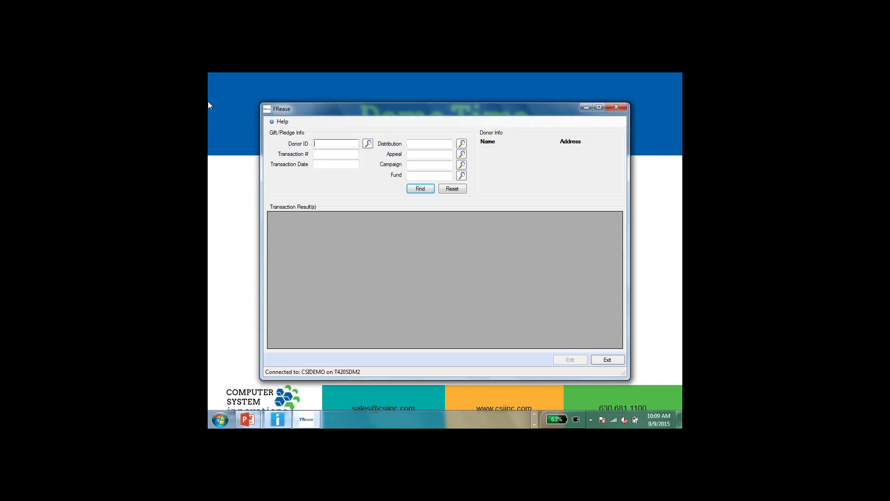
Search the donor by last and first name and load the first match's $100.00 gift of 3/25/2015.
left_click(369, 144)
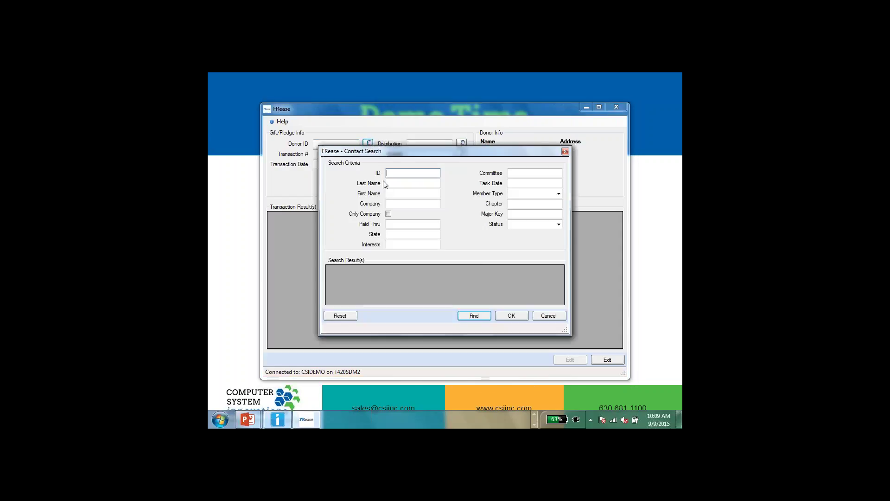
left_click(395, 184)
key("Tab")
key("Return")
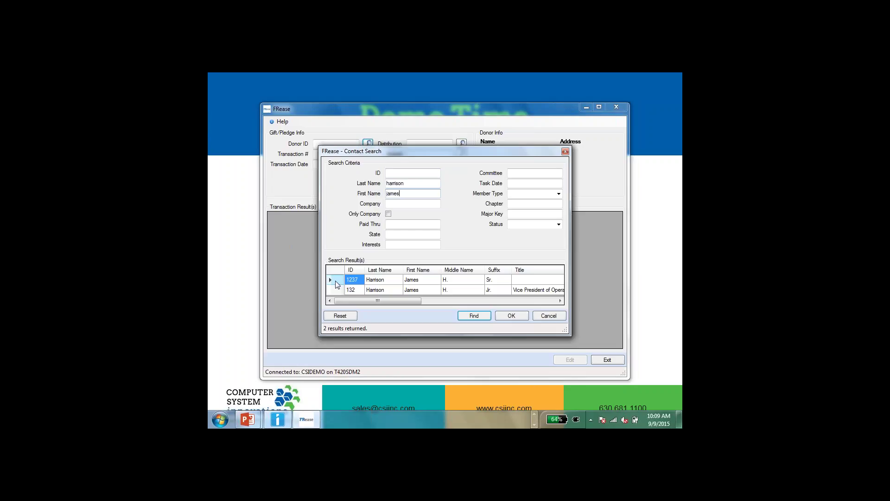
double_click(336, 280)
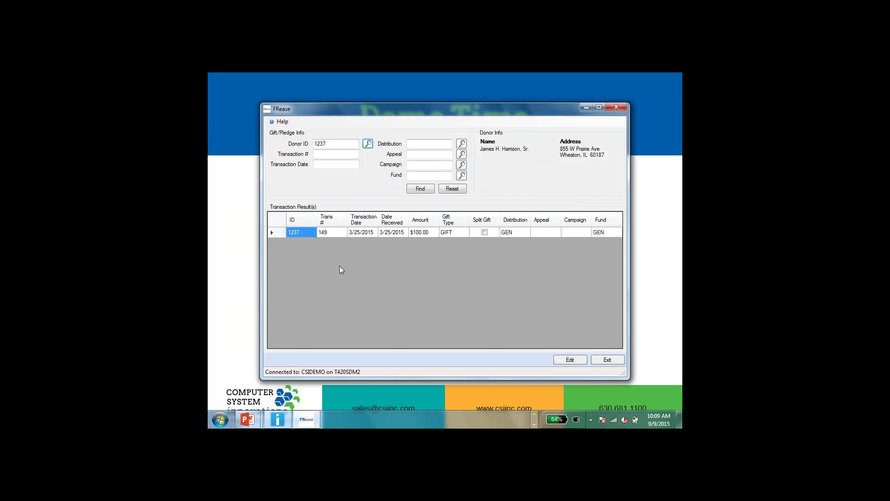
Open the $100.00 gift and reassign it to the second donor with the same name.
double_click(280, 233)
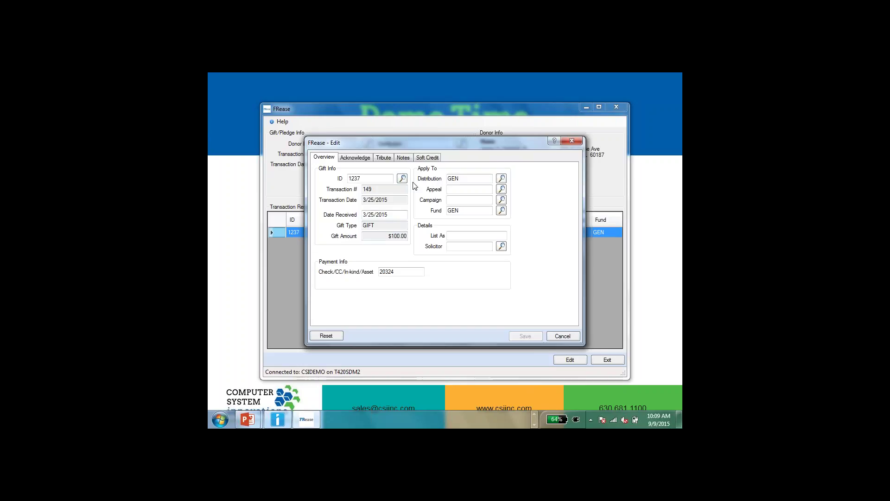
left_click(401, 178)
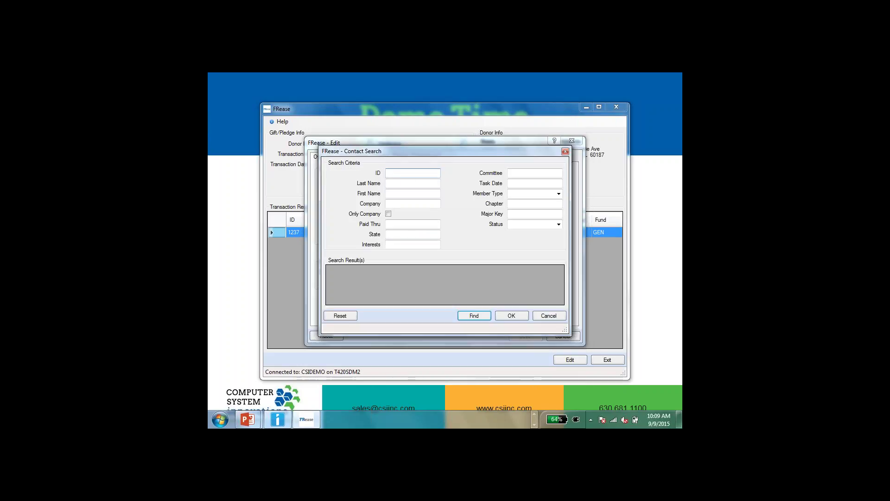
left_click(400, 183)
key("Tab")
key("Return")
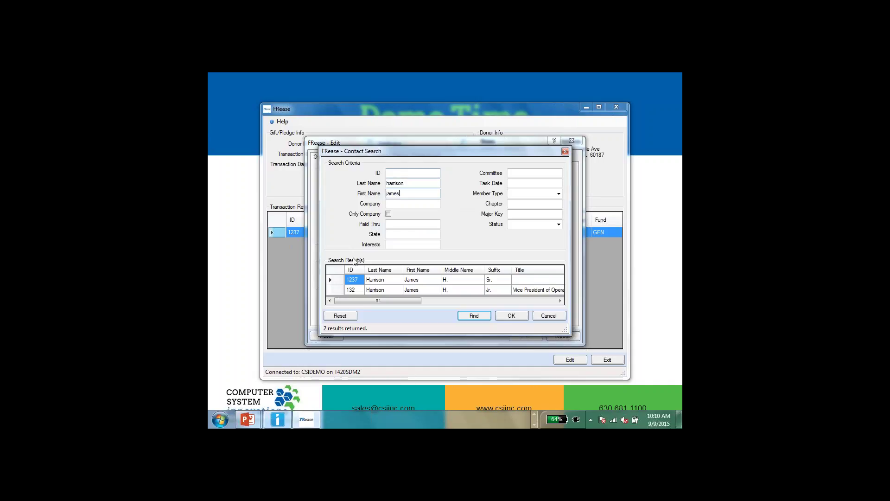
double_click(333, 289)
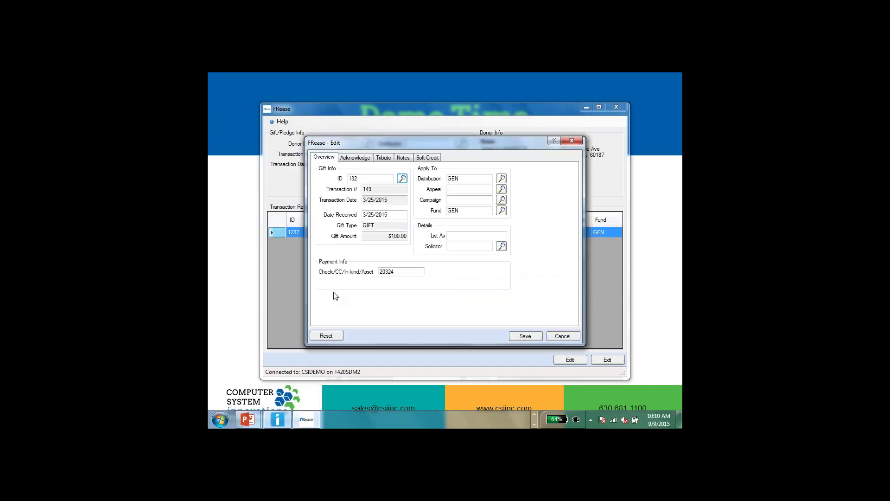
Save the reassigned gift, acknowledge the donor club warning and confirmation, and close the editor.
left_click(523, 338)
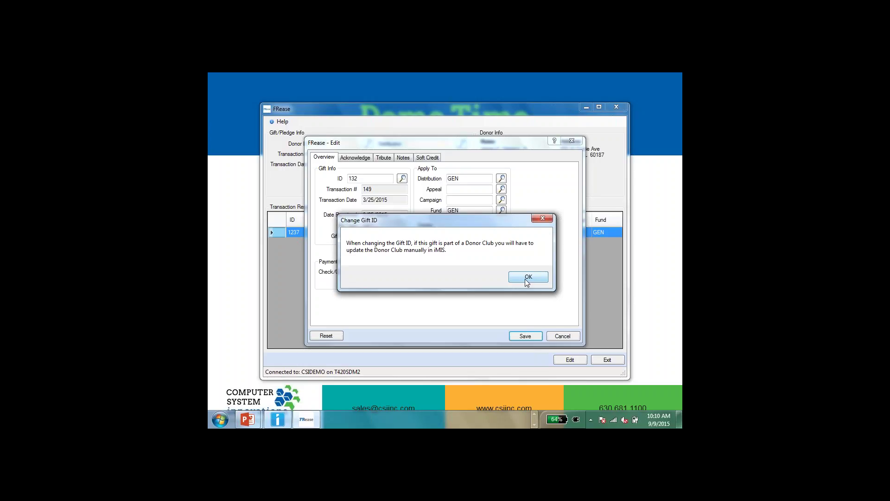
left_click(526, 280)
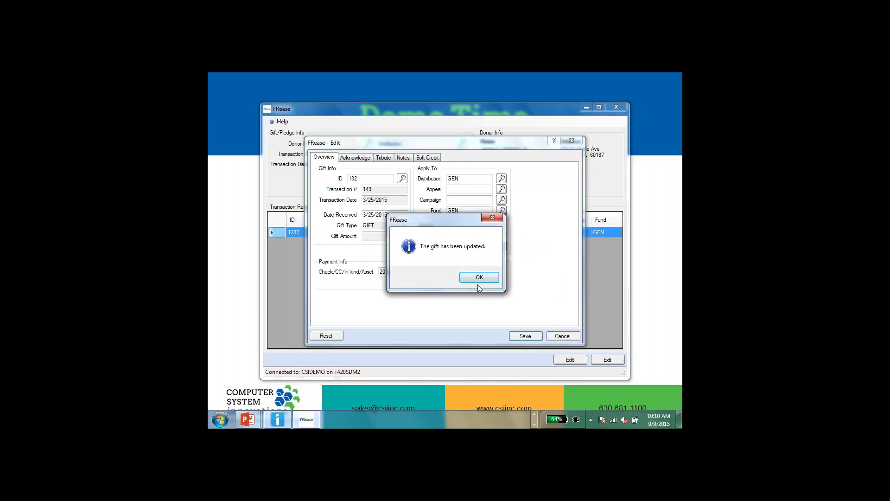
left_click(479, 278)
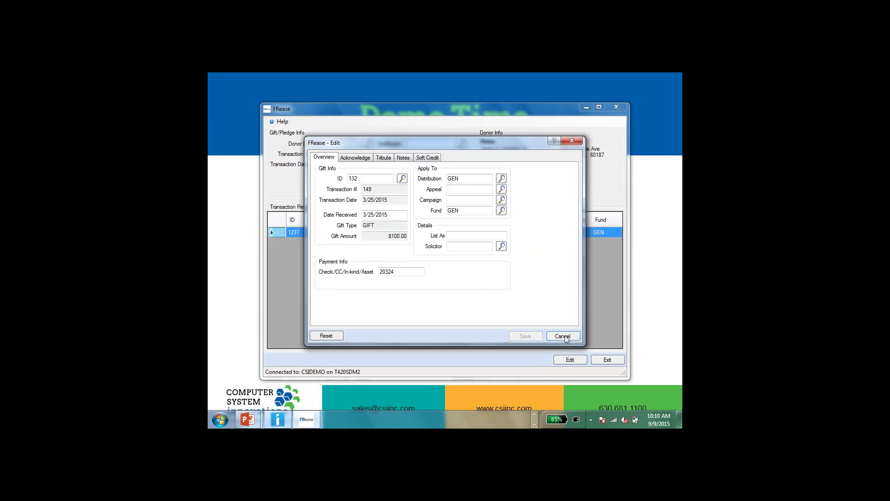
left_click(564, 336)
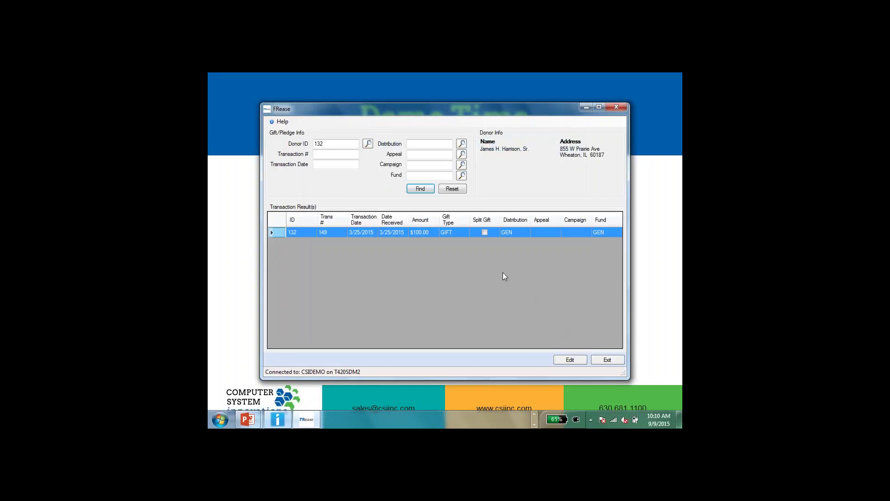
Search a new donor by last and first name and load their gifts.
left_click(368, 144)
left_click(403, 183)
key("Tab")
key("Return")
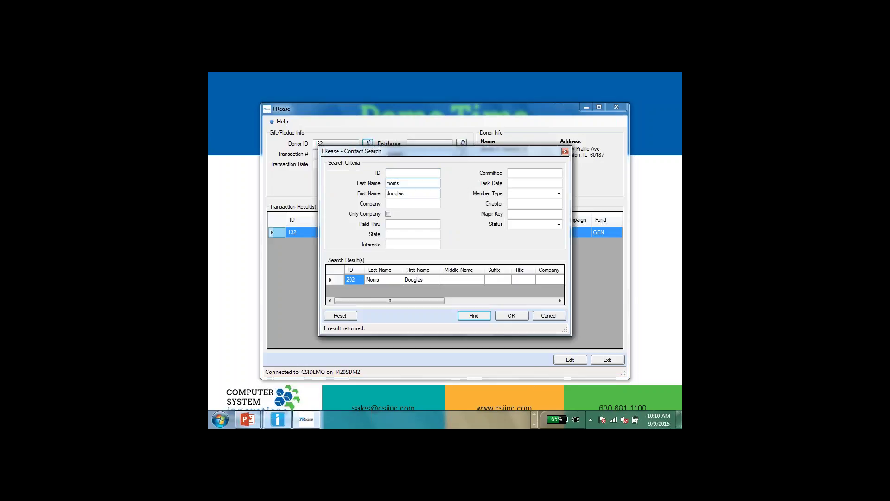
double_click(333, 280)
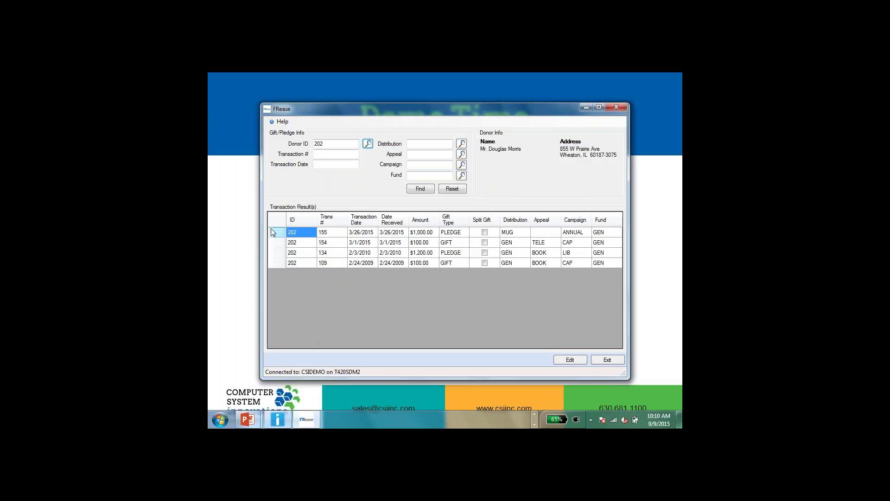
Open the $1,000.00 pledge's installment schedule and shift all dates one month later.
double_click(273, 232)
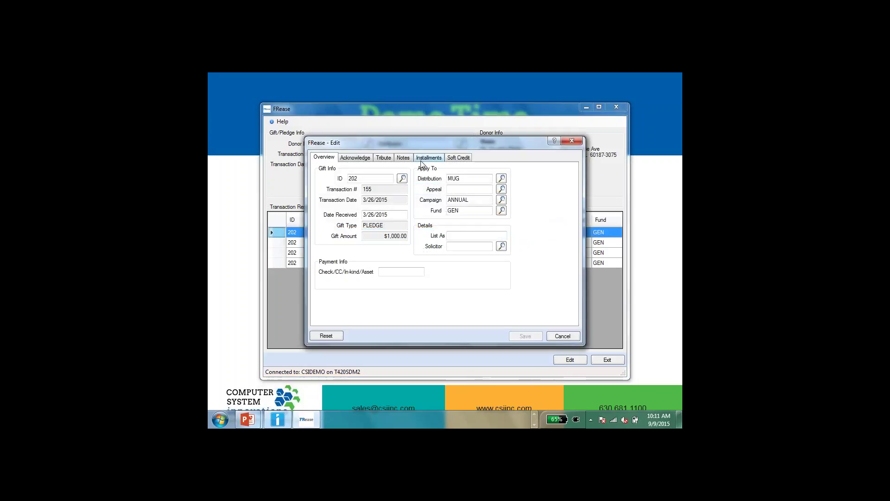
left_click(429, 159)
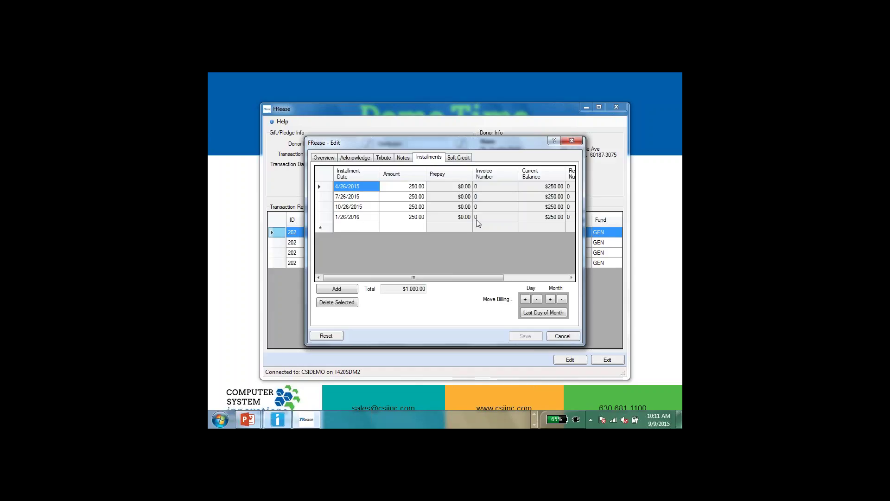
left_click(550, 299)
Shift the four $250.00 installments further so they run 10/26/2015 through 7/26/2016.
left_click(551, 299)
left_click(551, 300)
left_click(551, 299)
left_click(550, 300)
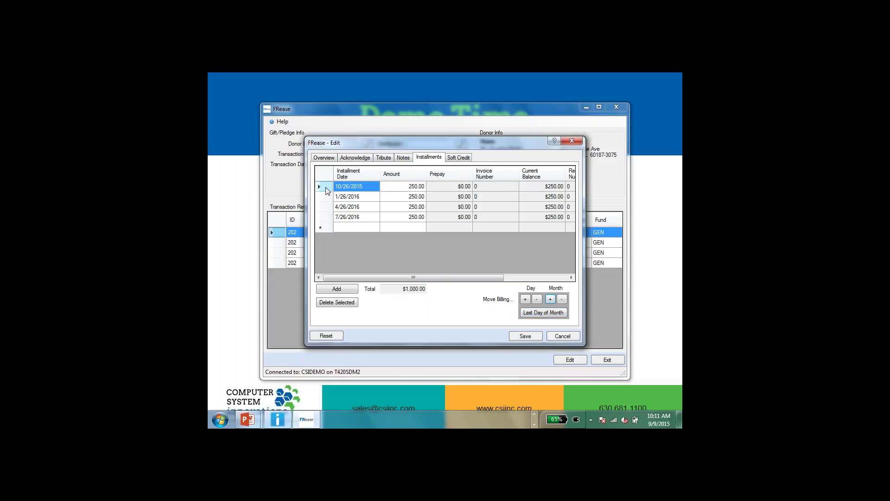
left_click(326, 188)
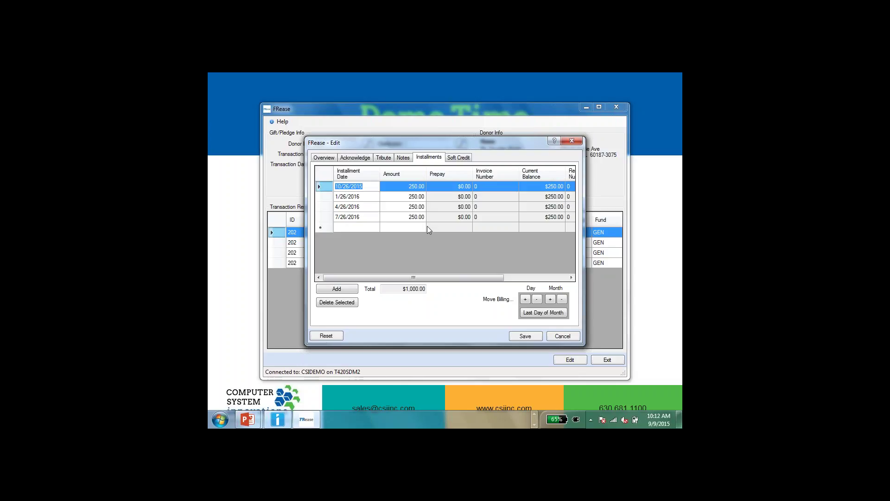
Save the rescheduled pledge, dismiss the confirmation, and close the pledge editor.
left_click(528, 337)
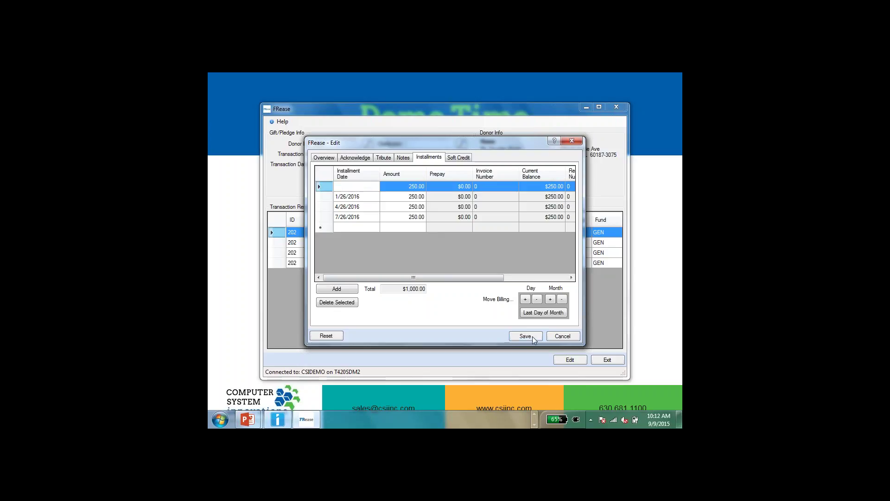
left_click(487, 277)
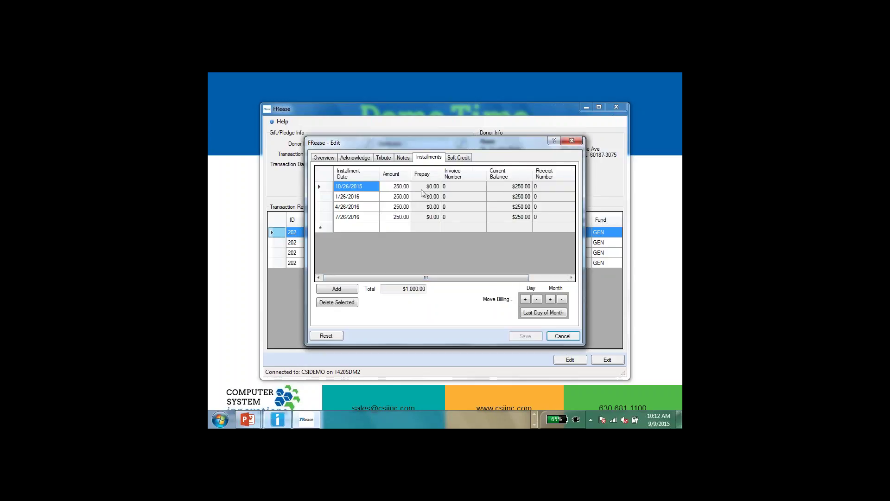
left_click(571, 141)
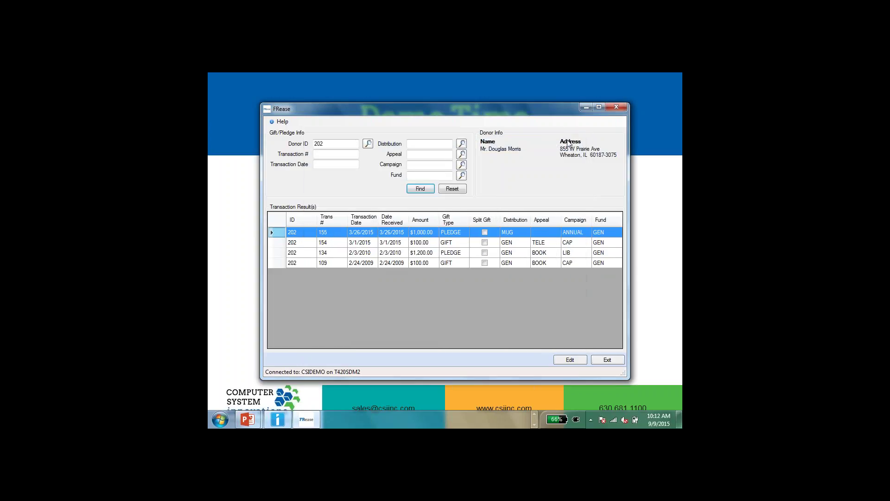
Search another donor by last and first name and load their gifts.
left_click(369, 144)
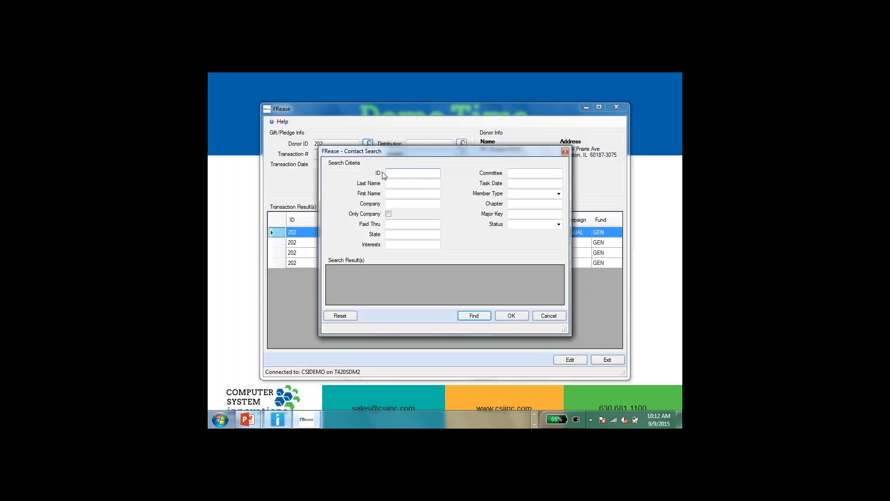
left_click(394, 186)
key("Tab")
left_click(400, 183)
key("Tab")
key("Return")
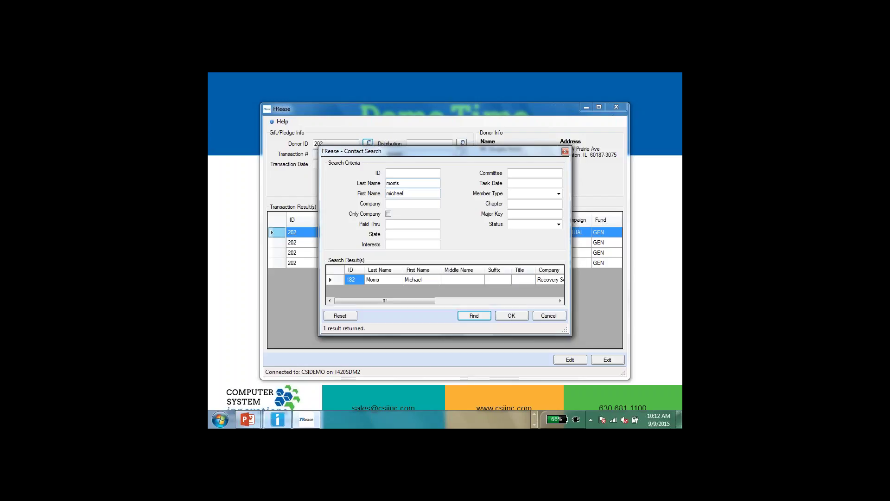
double_click(333, 280)
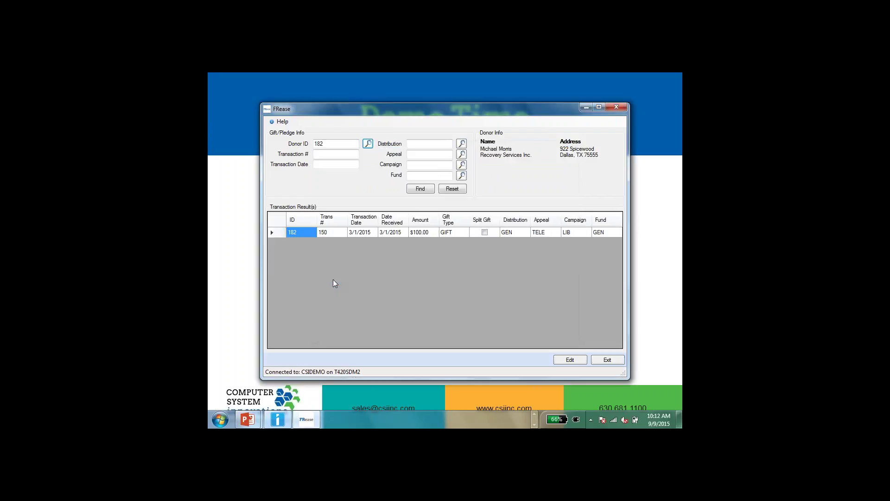
Open and save the $100.00 gift of 3/1/2015, then view its soft credits.
double_click(274, 234)
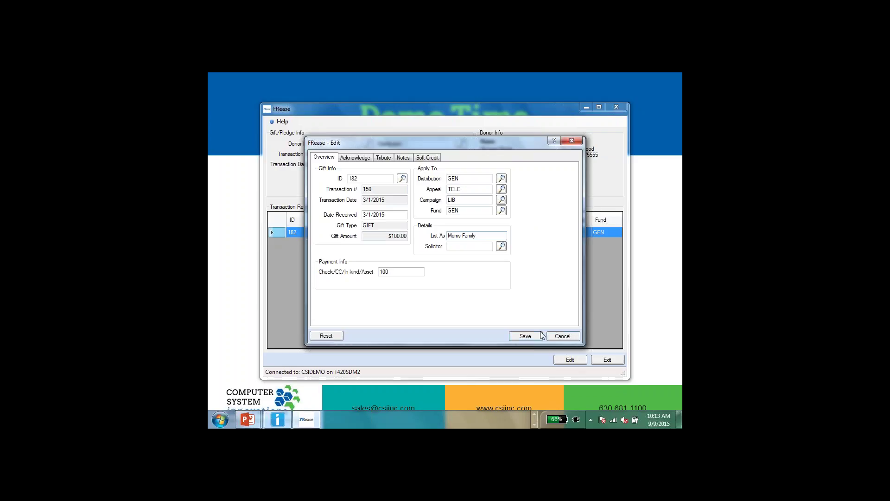
left_click(526, 337)
left_click(484, 277)
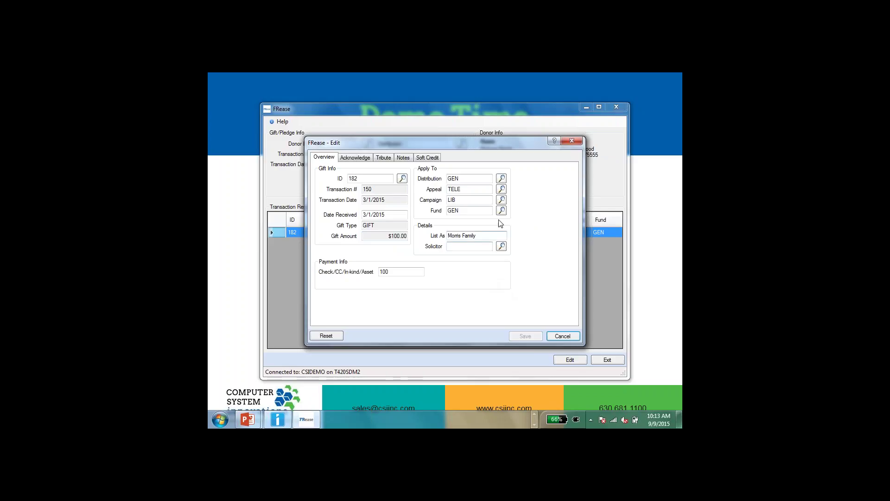
left_click(425, 159)
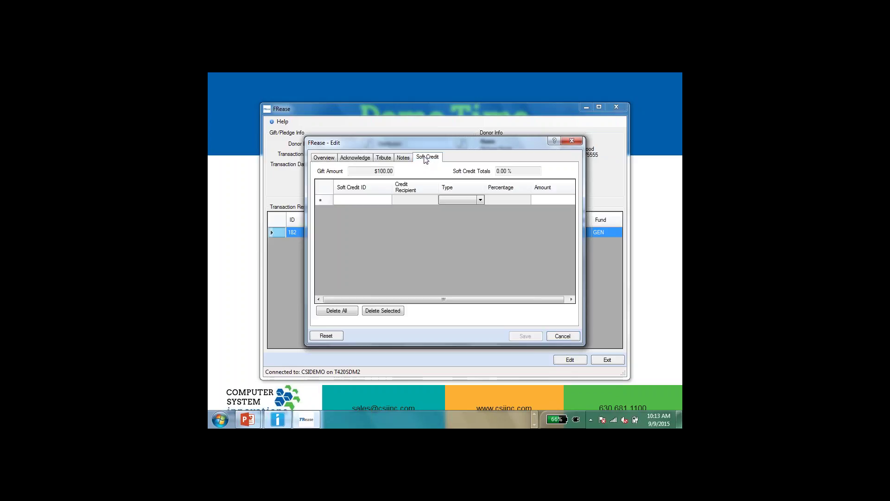
Add a soft credit entry and pick recipient ID 200 through a name search.
left_click(326, 199)
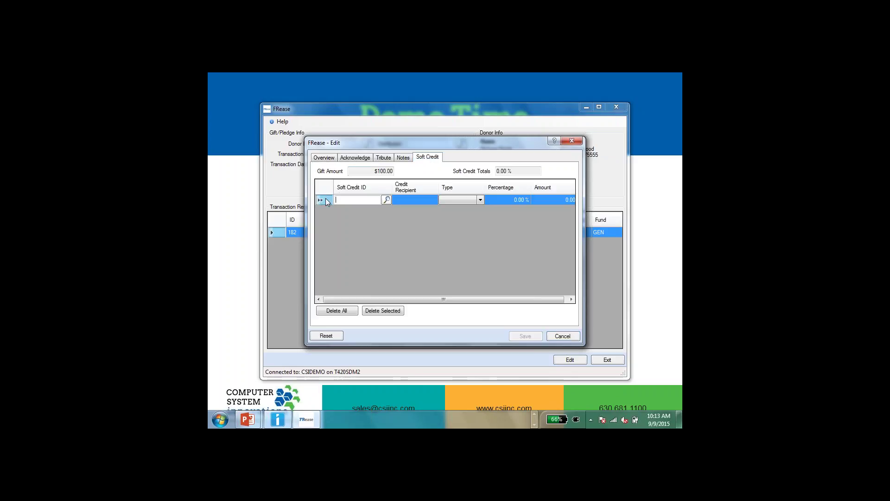
left_click(387, 200)
left_click(394, 183)
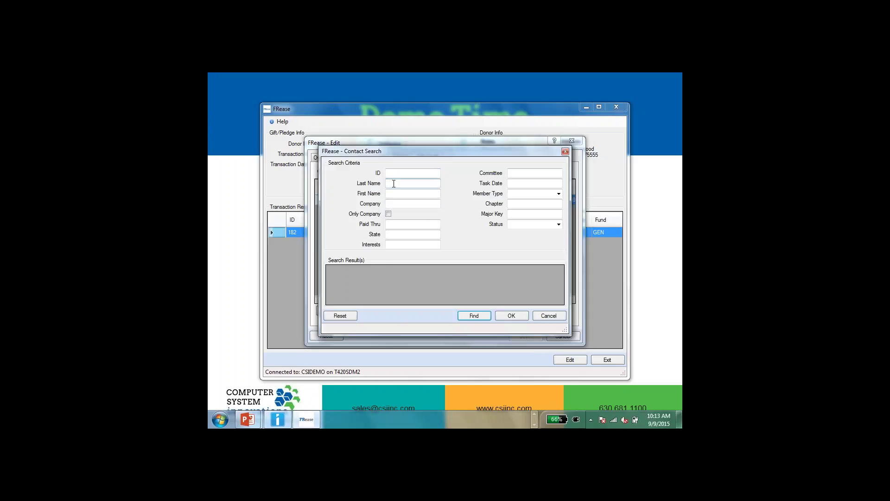
key("Tab")
key("Return")
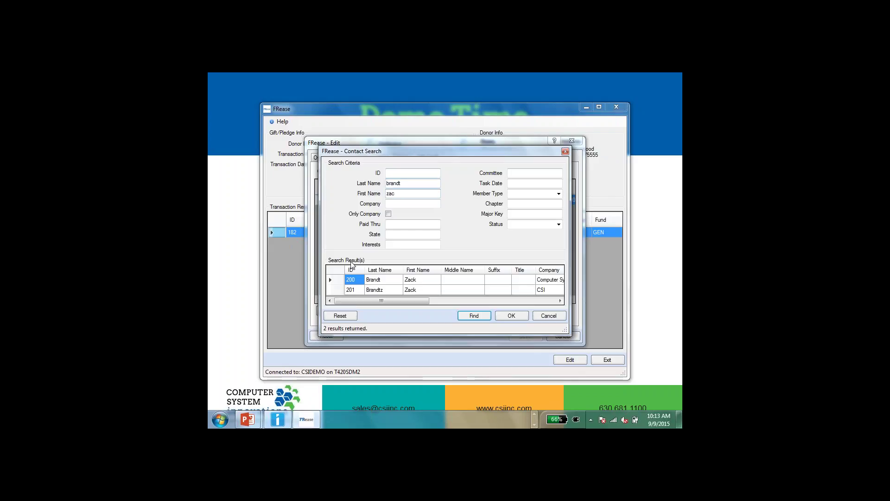
double_click(334, 280)
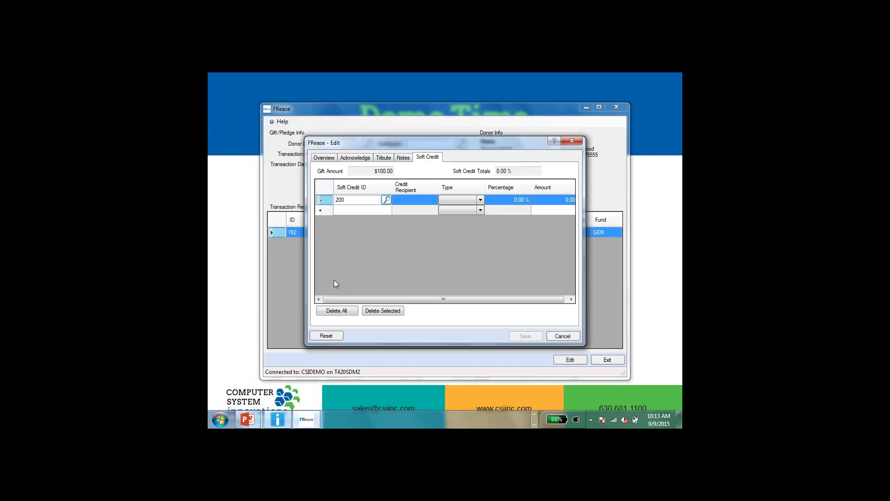
Set the soft credit to the full 100 and save the gift.
left_click(556, 199)
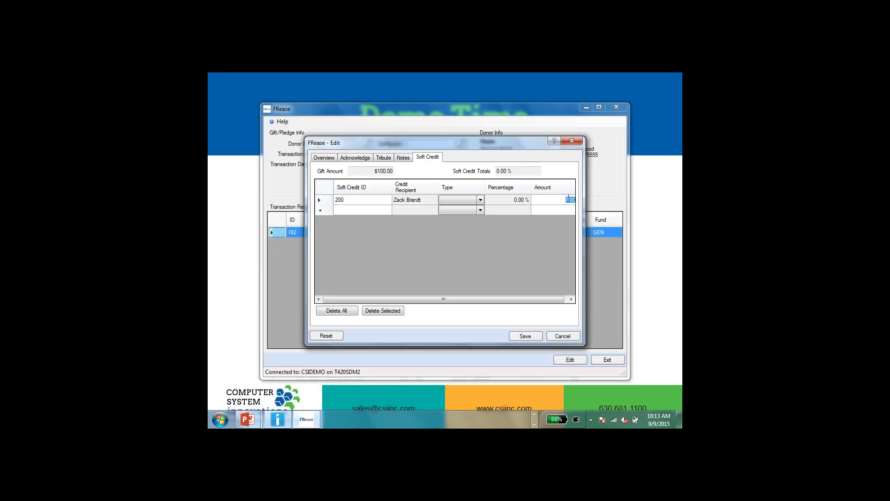
type("100")
key("Tab")
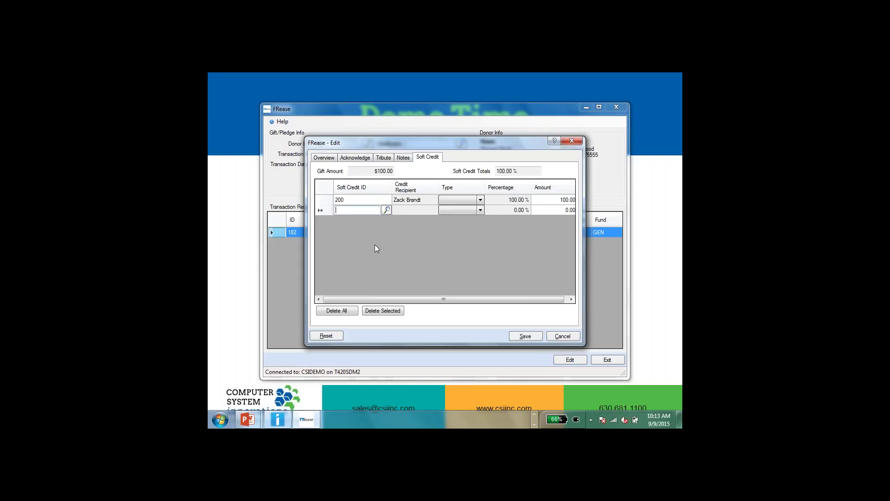
left_click(523, 339)
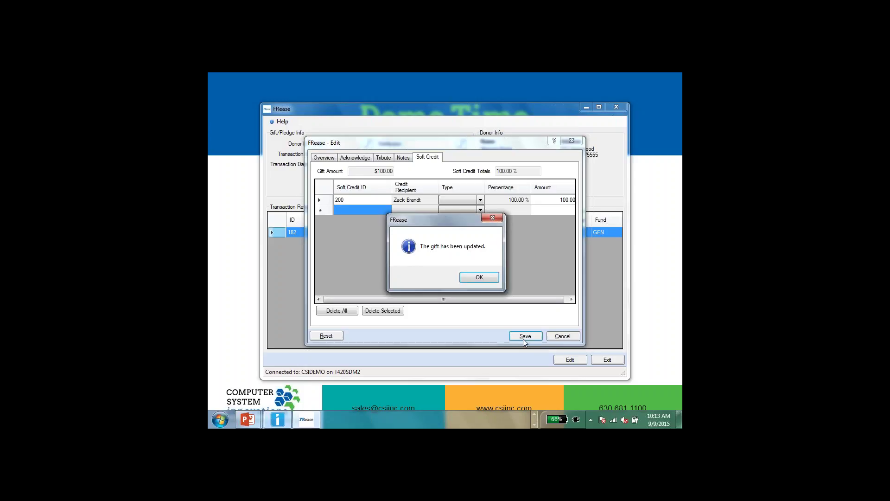
left_click(479, 277)
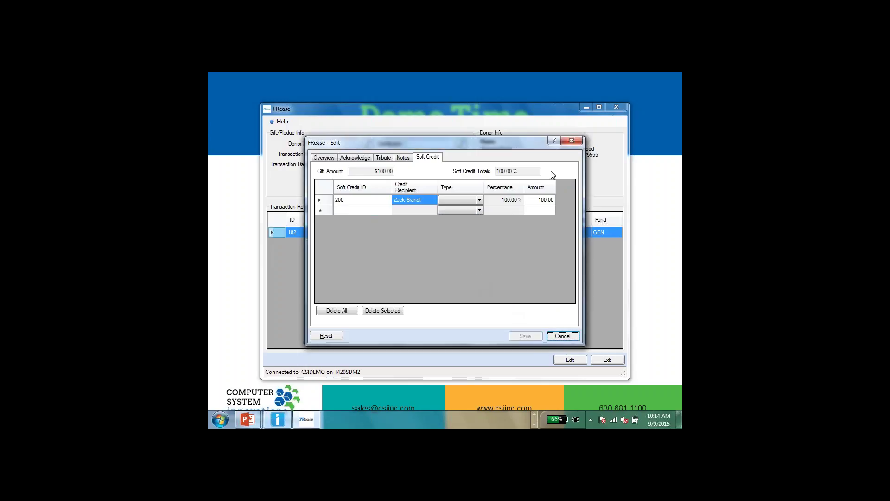
Close the gift editor and search transactions by date 3/1/2015 instead of donor ID.
left_click(572, 141)
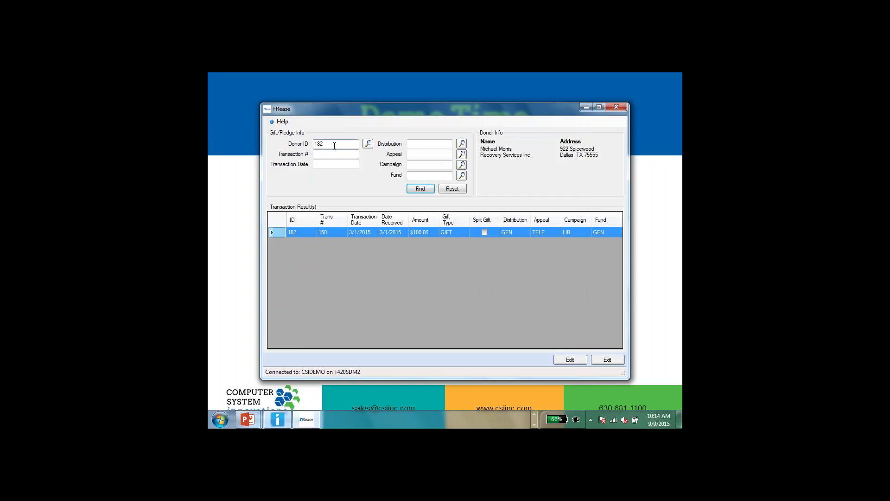
double_click(336, 147)
key("BackSpace")
key("Tab")
key("Tab")
type("03/")
key("BackSpace")
key("BackSpace")
type("3/01/2015")
key("Return")
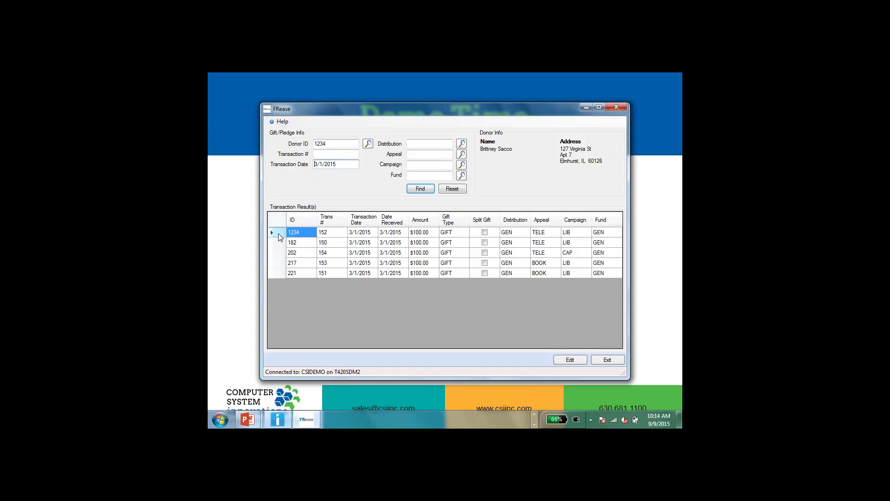
Change gift 1234's appeal from TELE to BOOK and save.
double_click(281, 237)
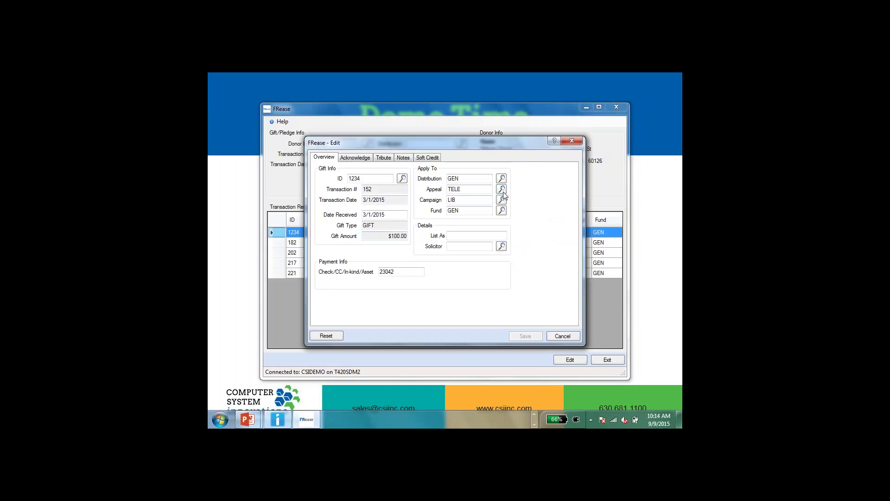
left_click(501, 189)
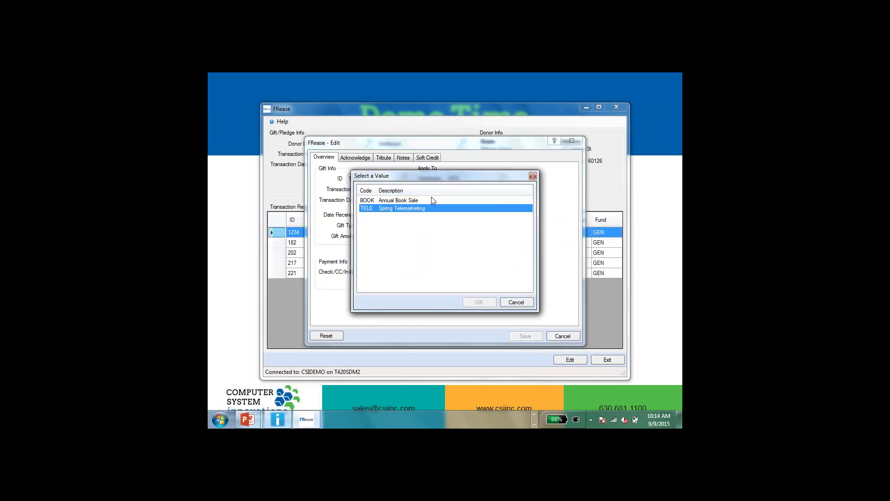
double_click(431, 200)
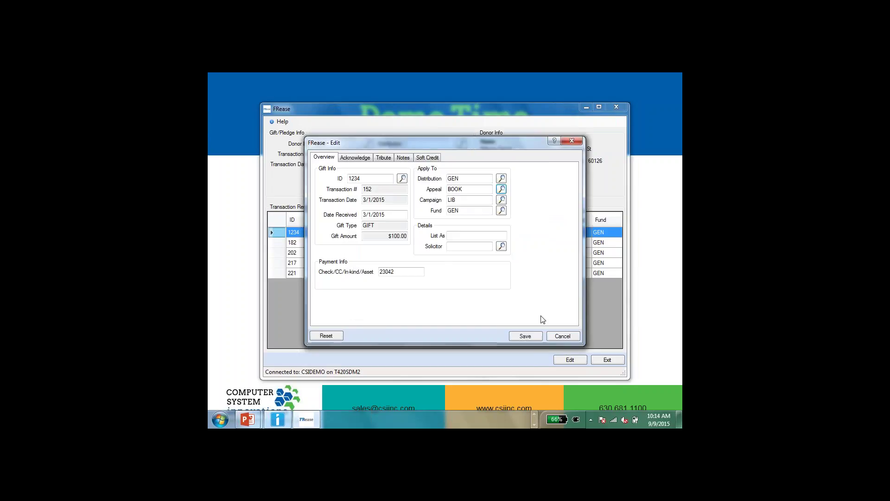
left_click(526, 338)
Change gift 182's appeal to BOOK, save it, and close the editor.
double_click(280, 241)
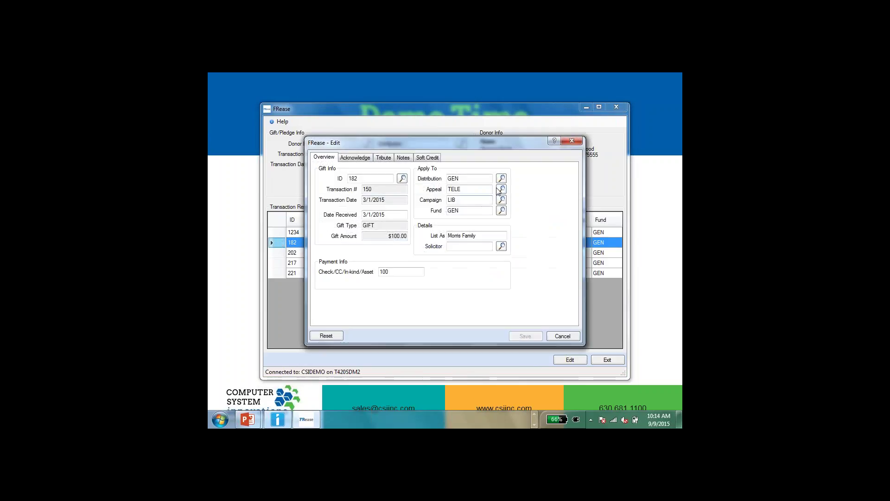
left_click(501, 189)
double_click(393, 201)
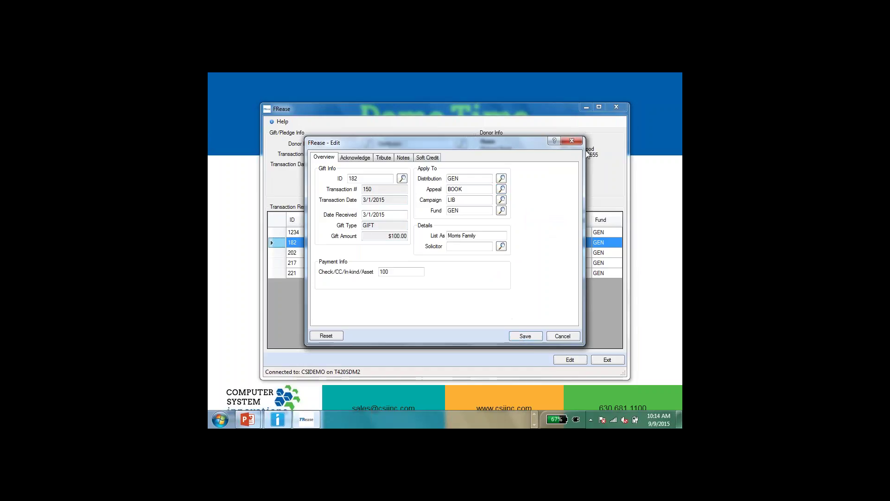
left_click(525, 335)
left_click(477, 277)
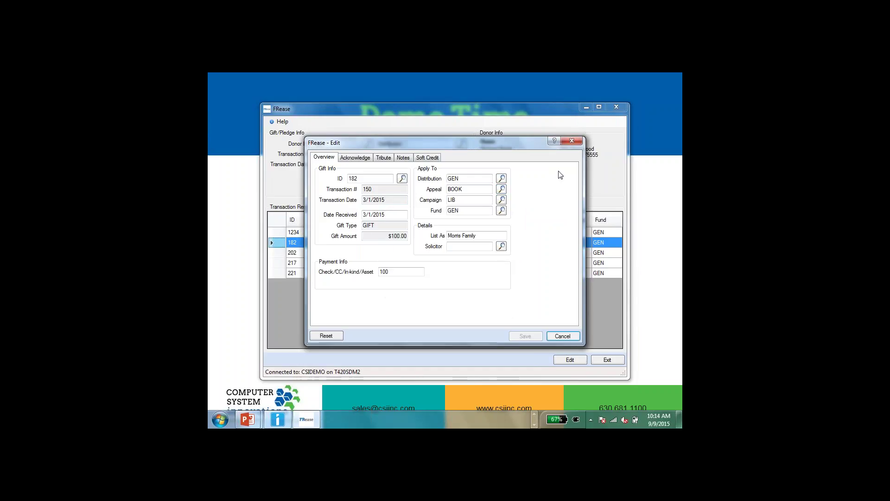
left_click(572, 142)
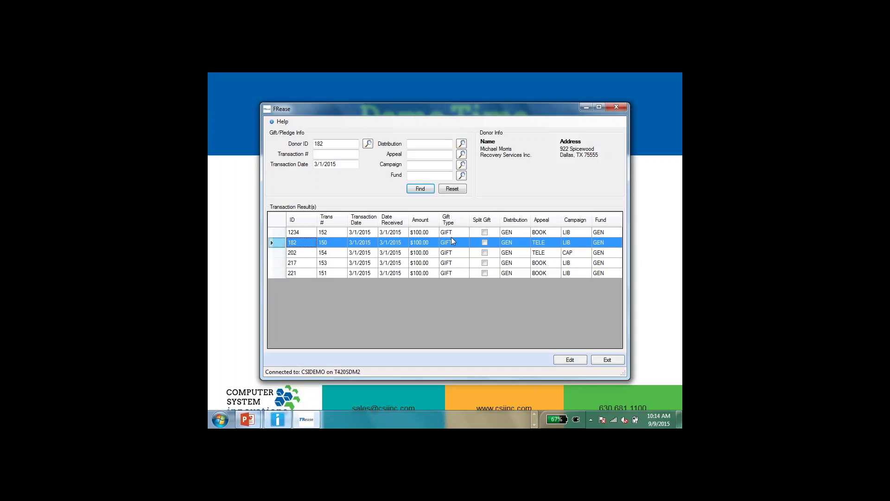
Search donors by last name and first initial and open donor 202's gift.
left_click(275, 254)
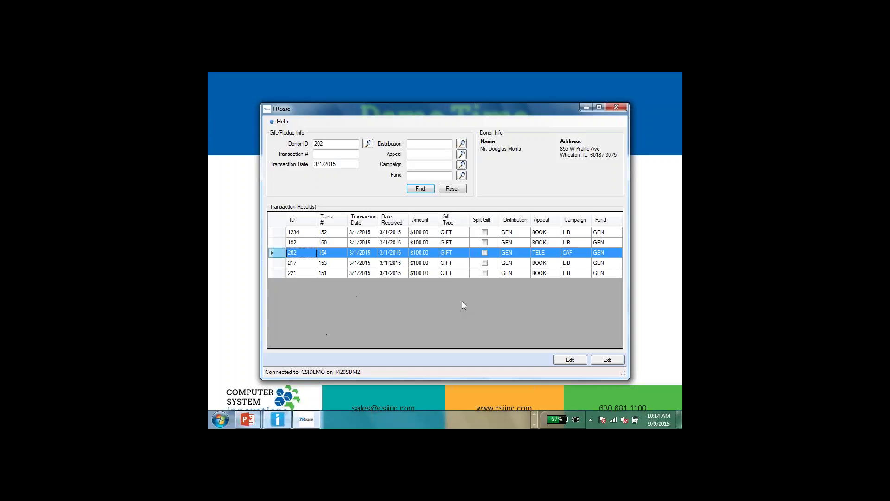
left_click(369, 143)
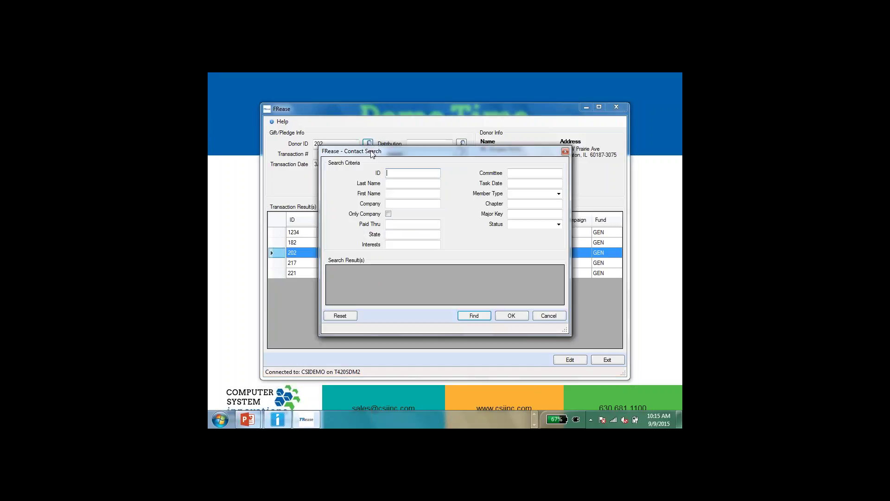
key("Tab")
type("morris")
key("Tab")
type("d")
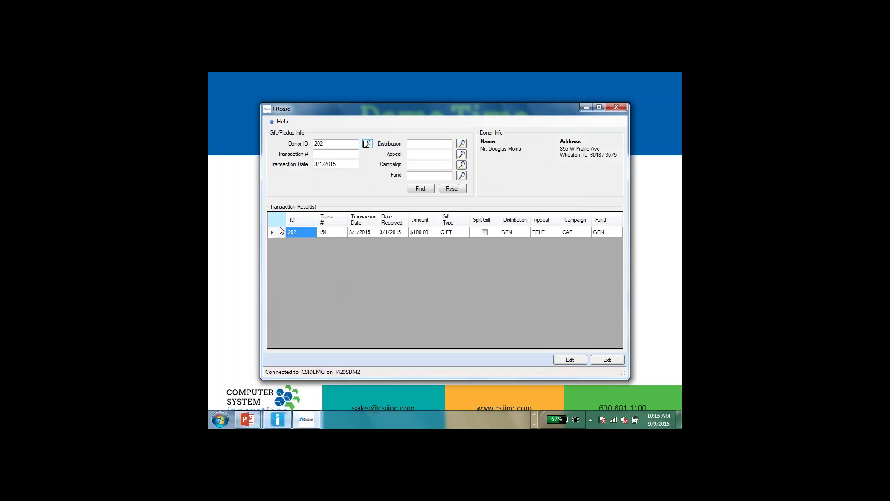
double_click(276, 232)
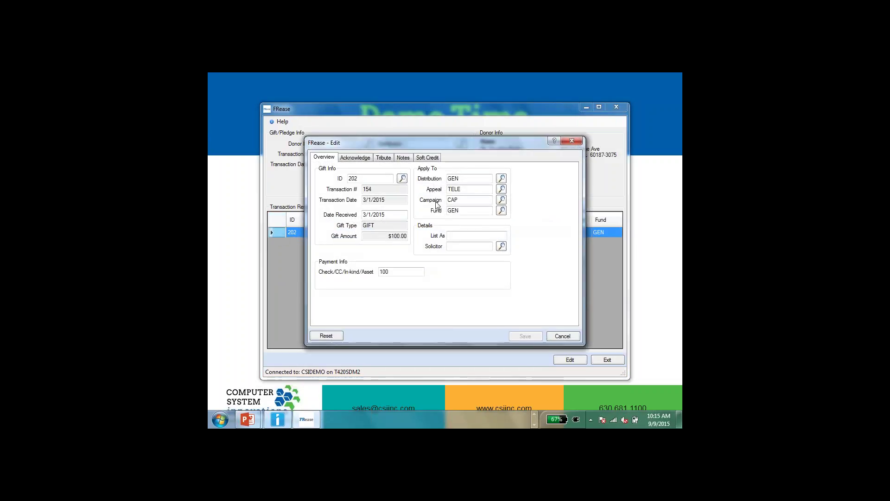
Attempt a distribution code lookup, dismiss the undefined FRZ keyword error, and cancel the edit.
left_click(501, 180)
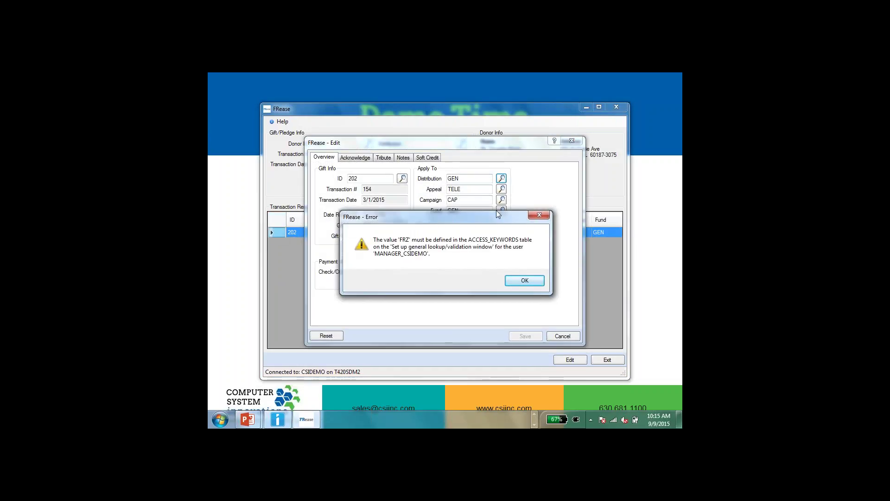
left_click(519, 280)
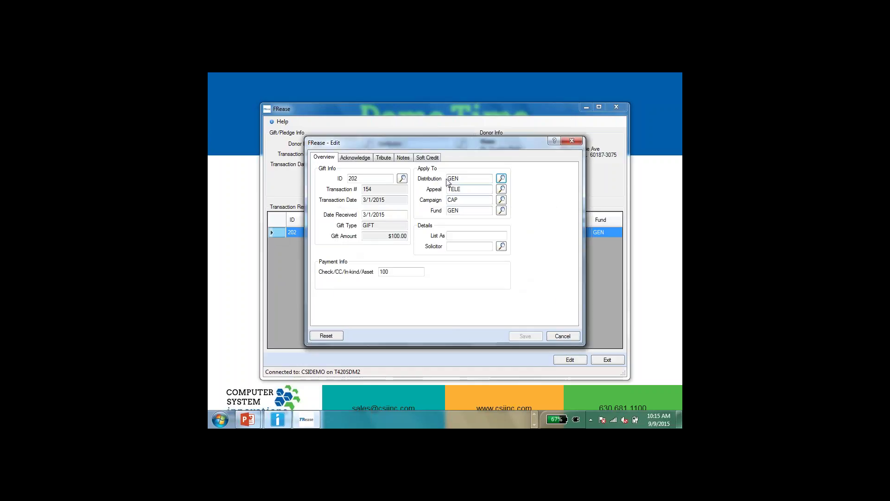
left_click(564, 338)
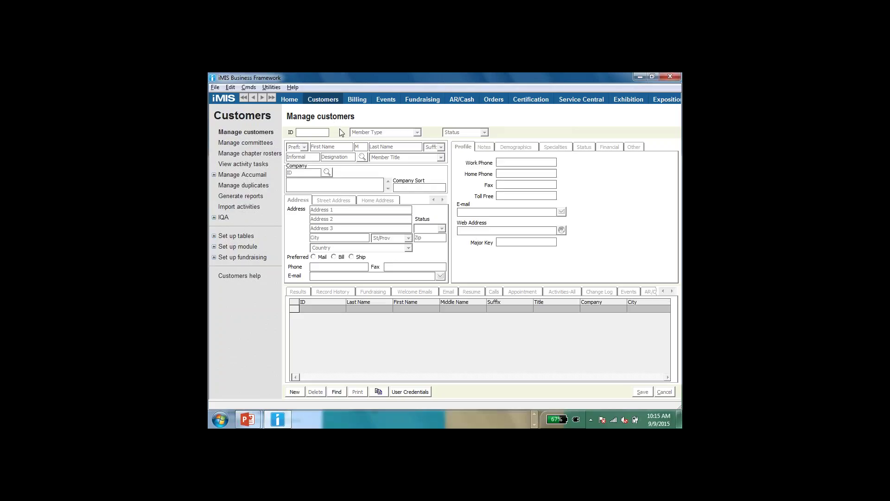
Confirm the FRZ (FRease) entry in the ACCESS_KEYWORDS lookup table, then return to Manage customers.
left_click(247, 235)
left_click(247, 247)
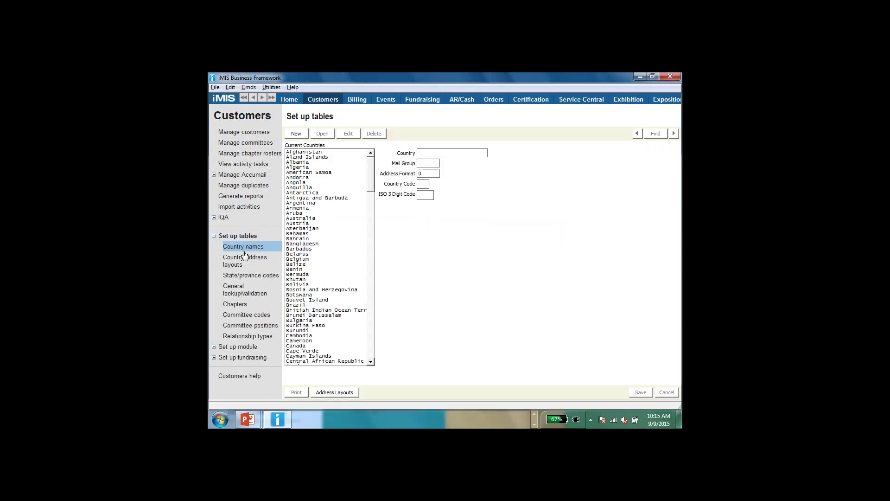
left_click(233, 290)
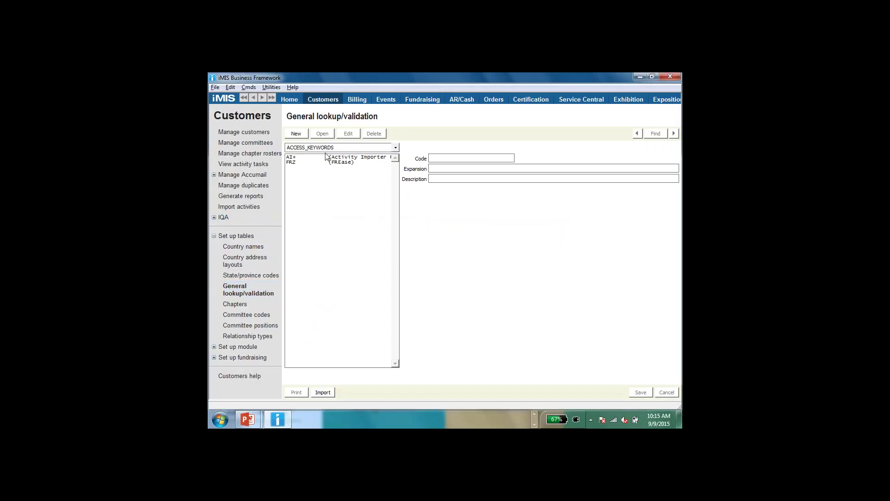
left_click(295, 162)
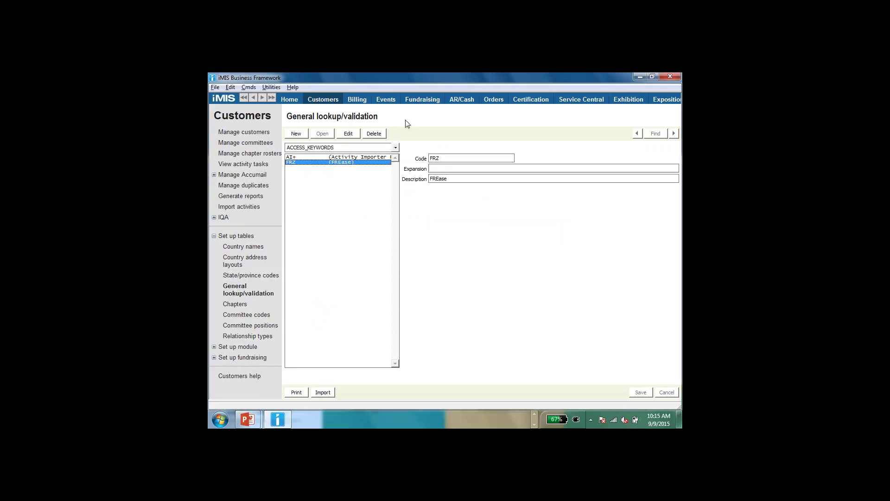
left_click(335, 102)
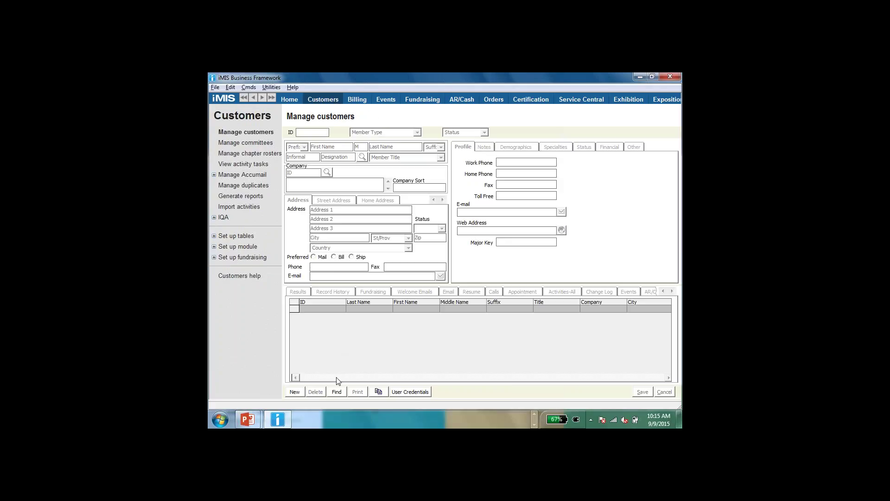
Find the customer by searching on their last and first name.
left_click(338, 392)
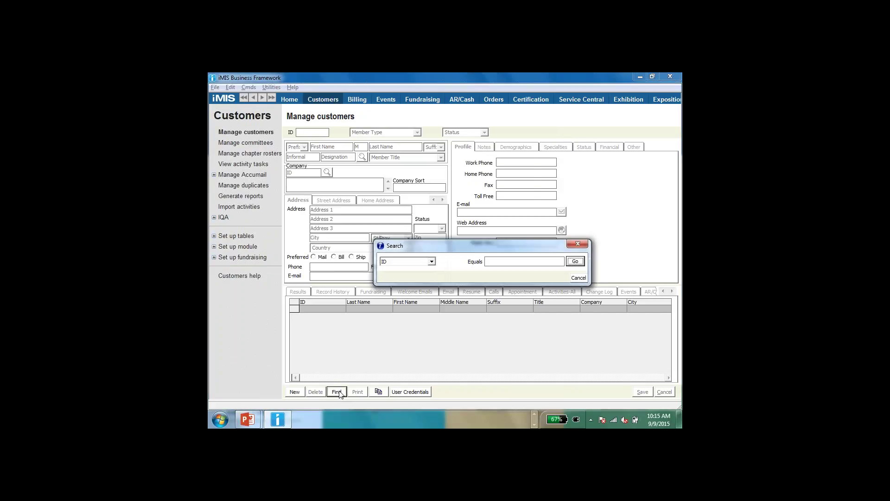
key("Tab")
key("n")
key("Tab")
key("Return")
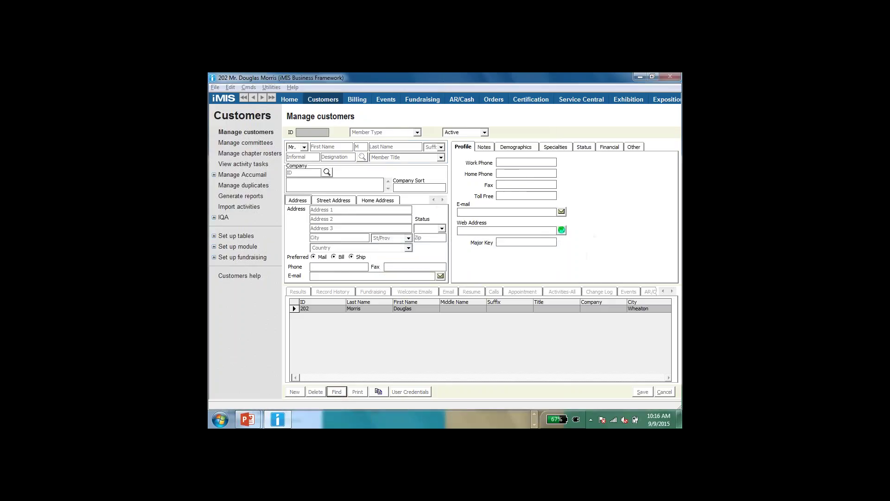
Add the FRZ access keyword under Staff Access in the customer's user credentials, then return to their record.
left_click(423, 393)
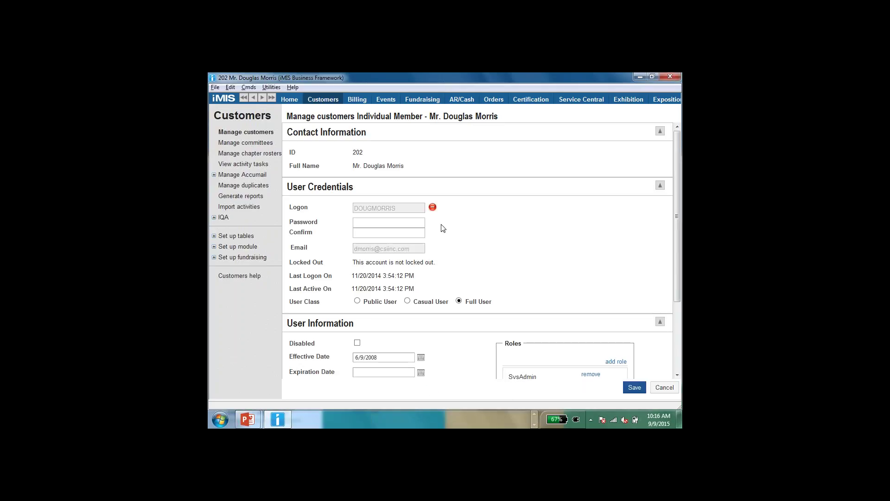
left_click(679, 373)
left_click(679, 373)
left_click(661, 360)
scroll(464, 278, "down", 5)
left_click(385, 339)
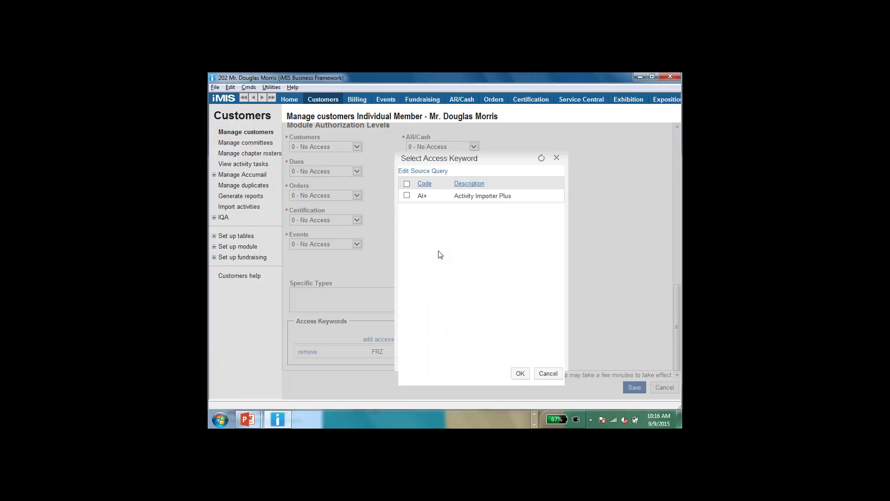
key("Escape")
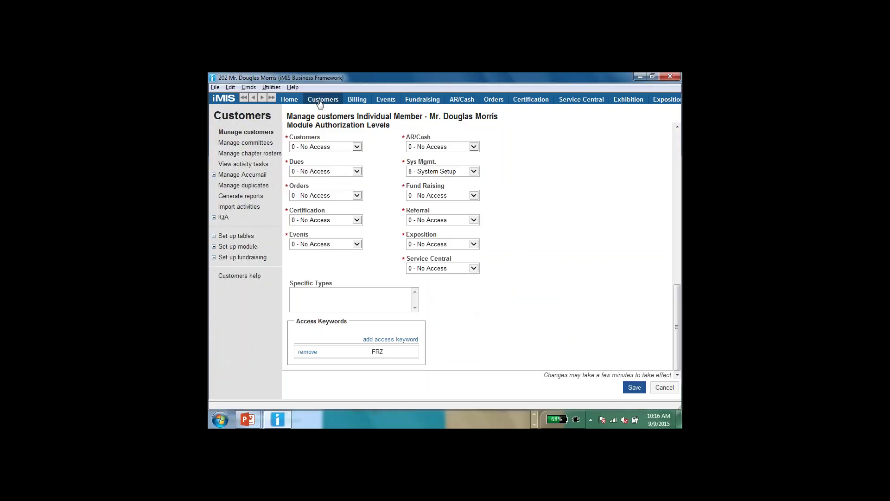
left_click(320, 101)
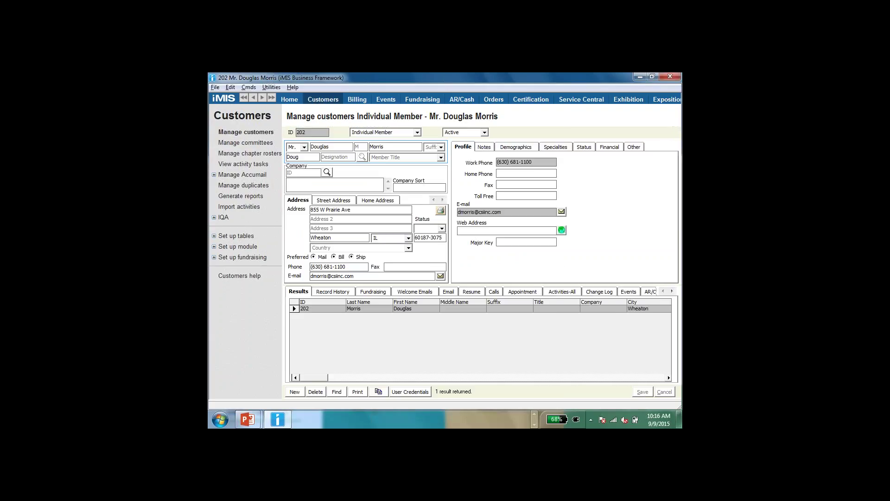
Advance the slide show to What's New-FRease showing both the IDs warning and Check Number bullets.
key("alt+Tab")
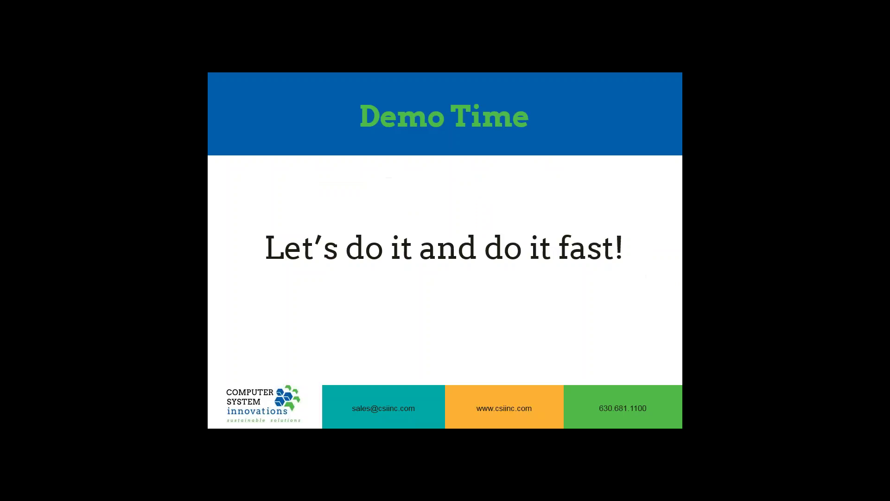
key("Right")
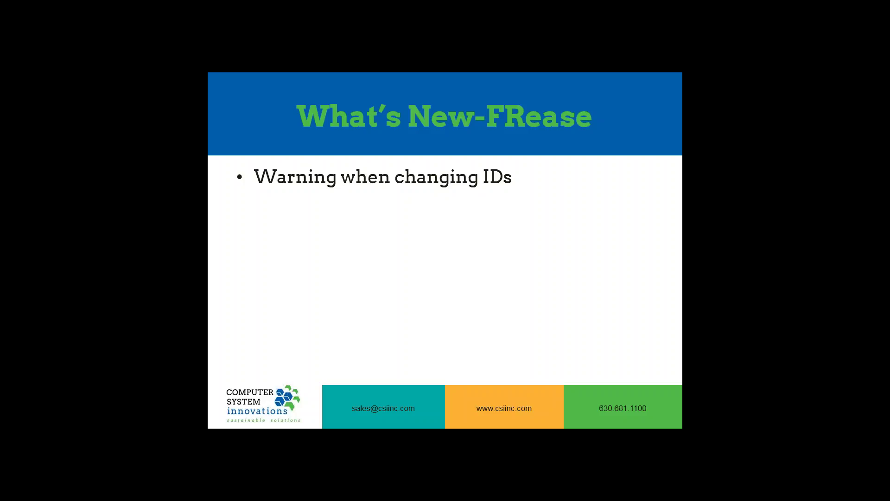
key("Right")
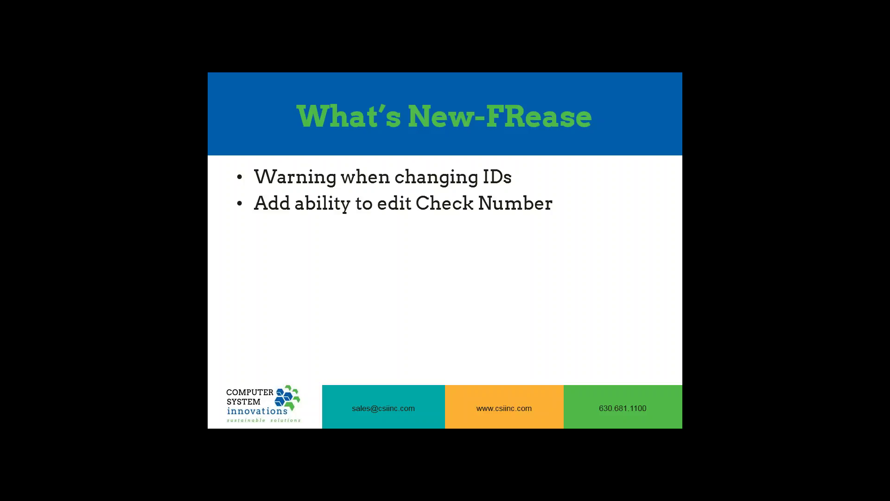